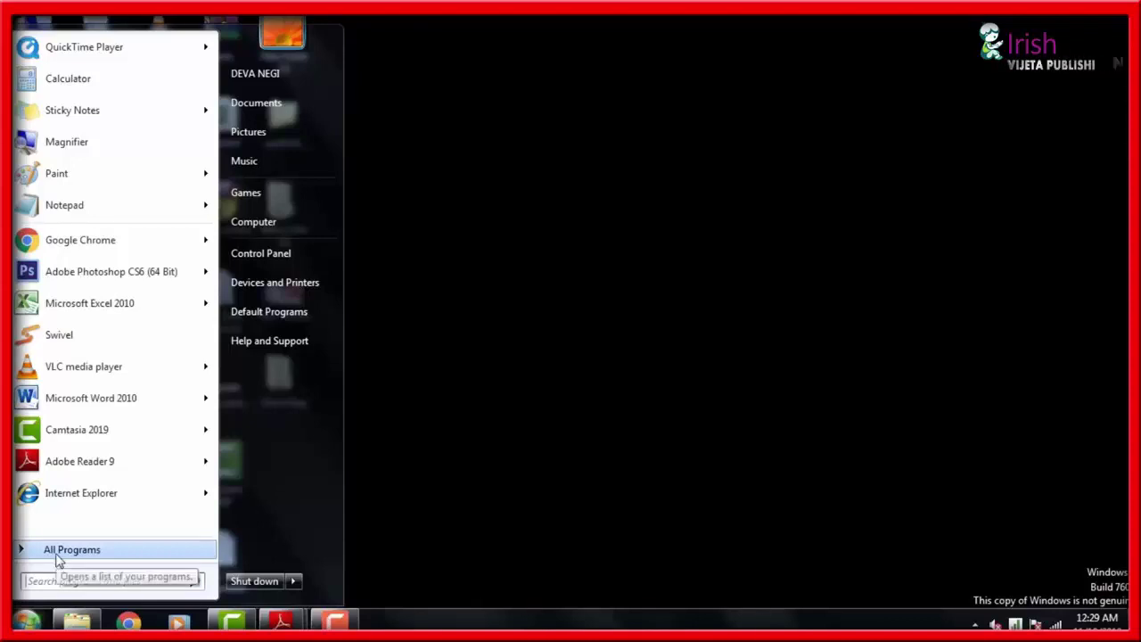
- Launch Paint from All Programs > Accessories to get a blank canvas
left_click(58, 554)
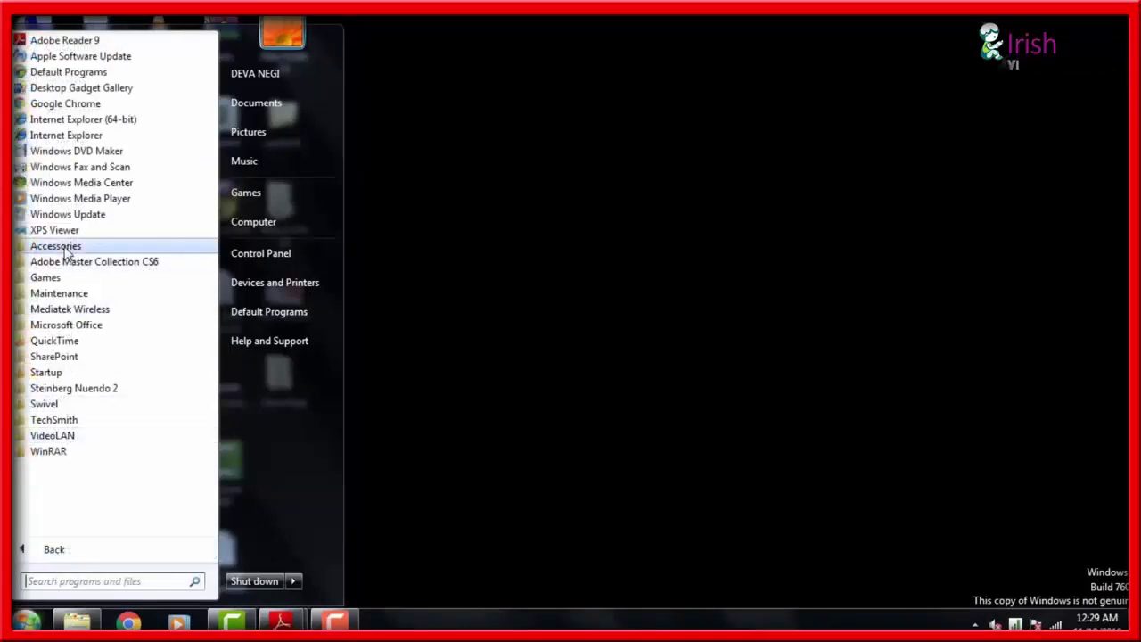
left_click(181, 251)
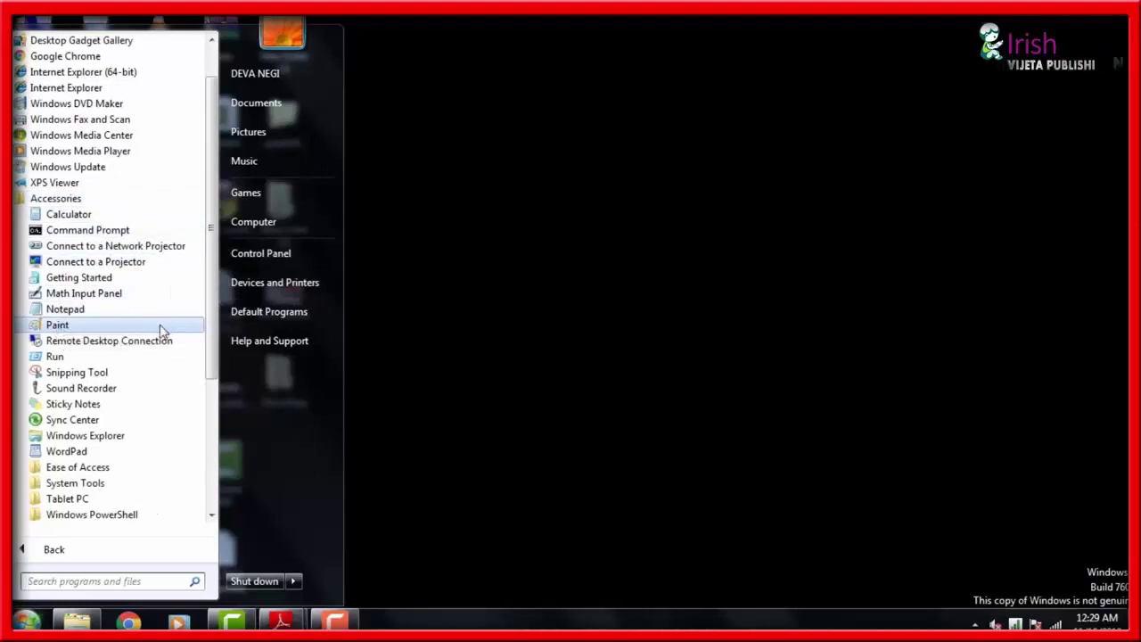
left_click(161, 326)
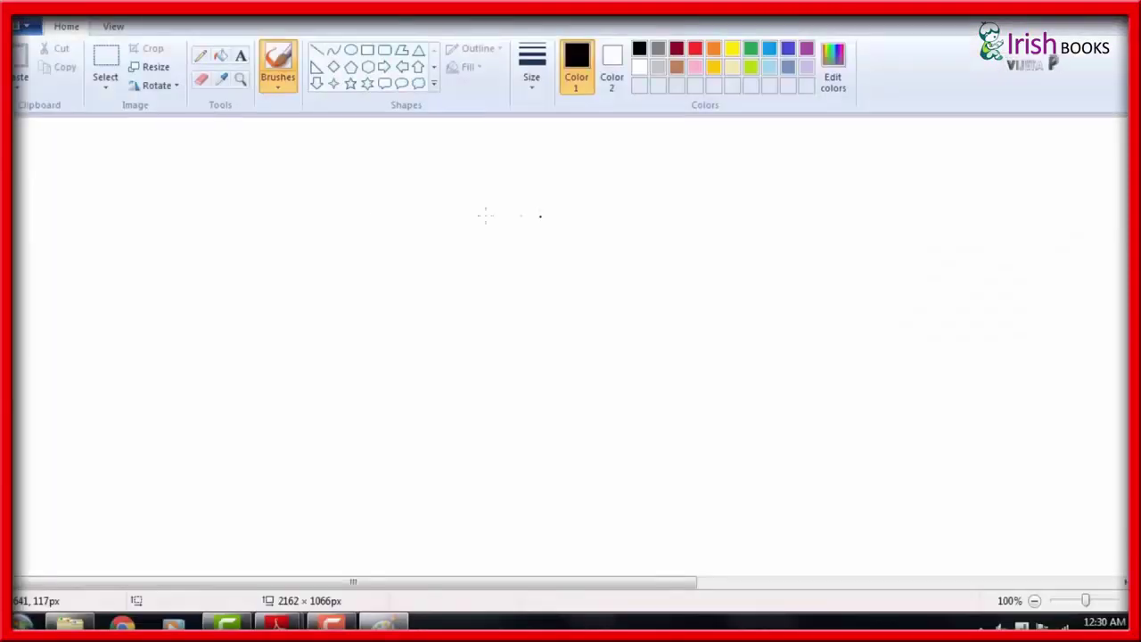
- Draw nested rectangle outlines: a red outer square, green middle square and indigo innermost square
left_click(370, 52)
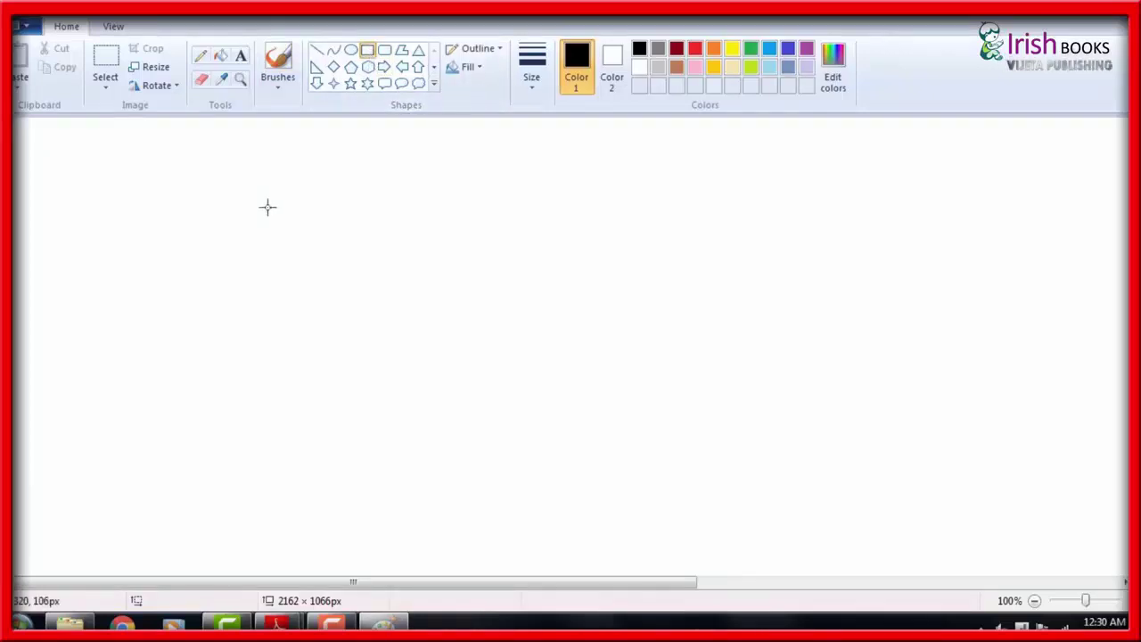
left_click(694, 49)
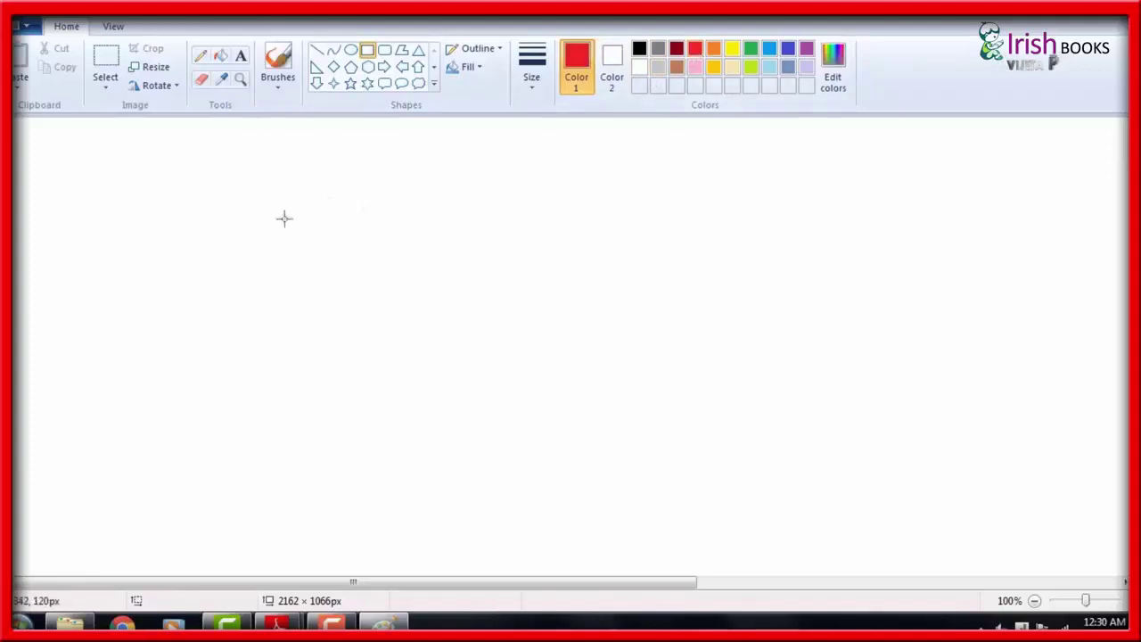
left_click_drag(270, 200, 447, 349)
left_click(509, 265)
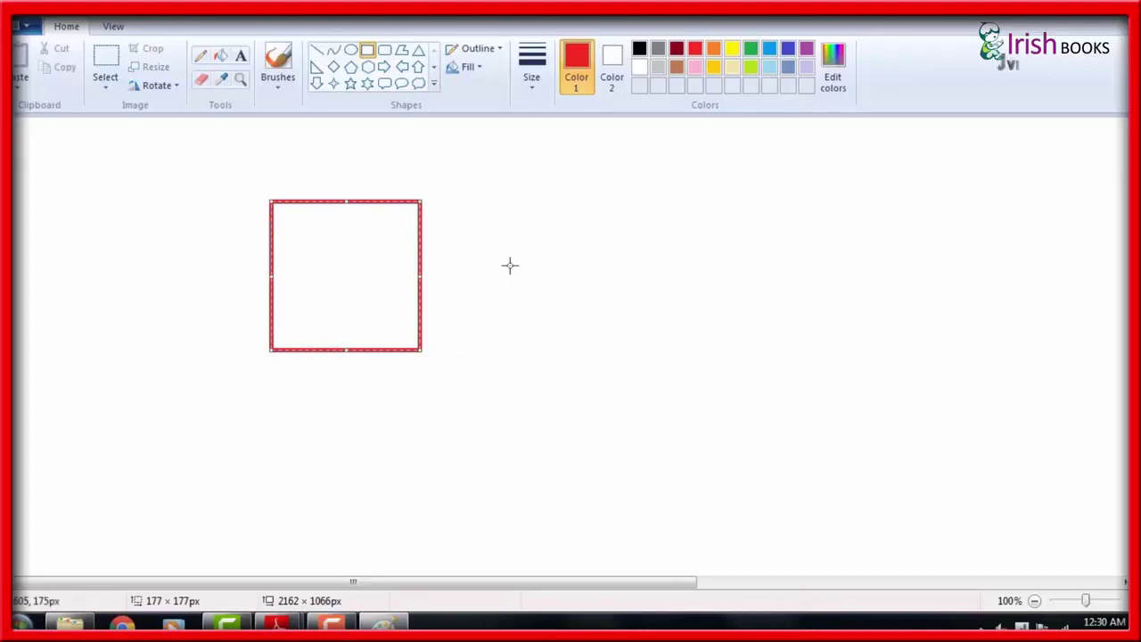
left_click(752, 50)
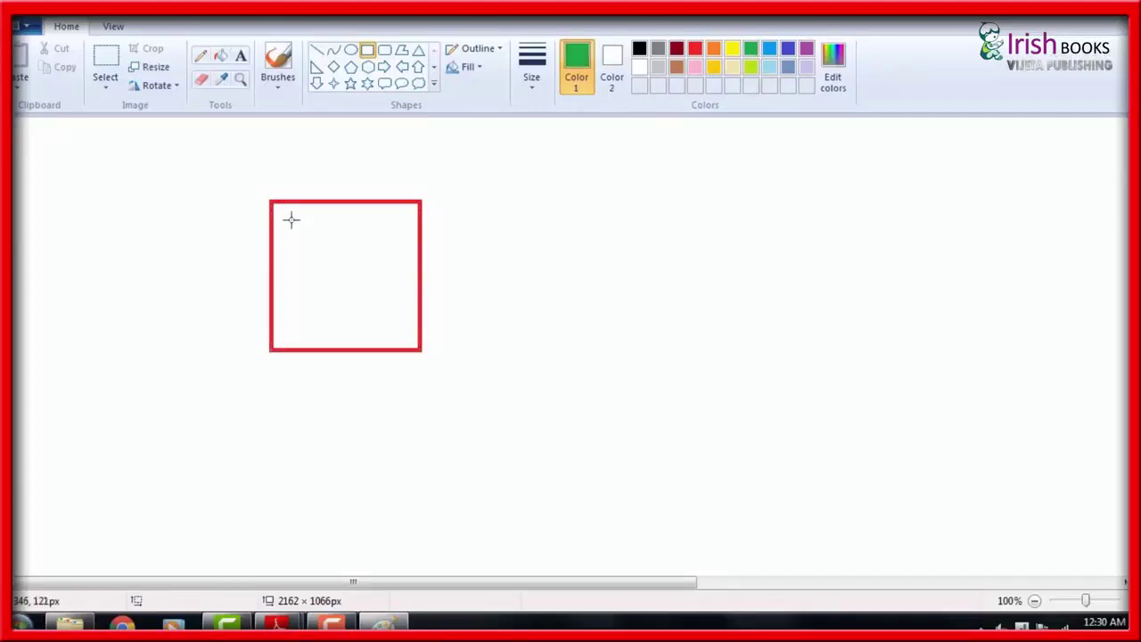
left_click_drag(292, 219, 401, 326)
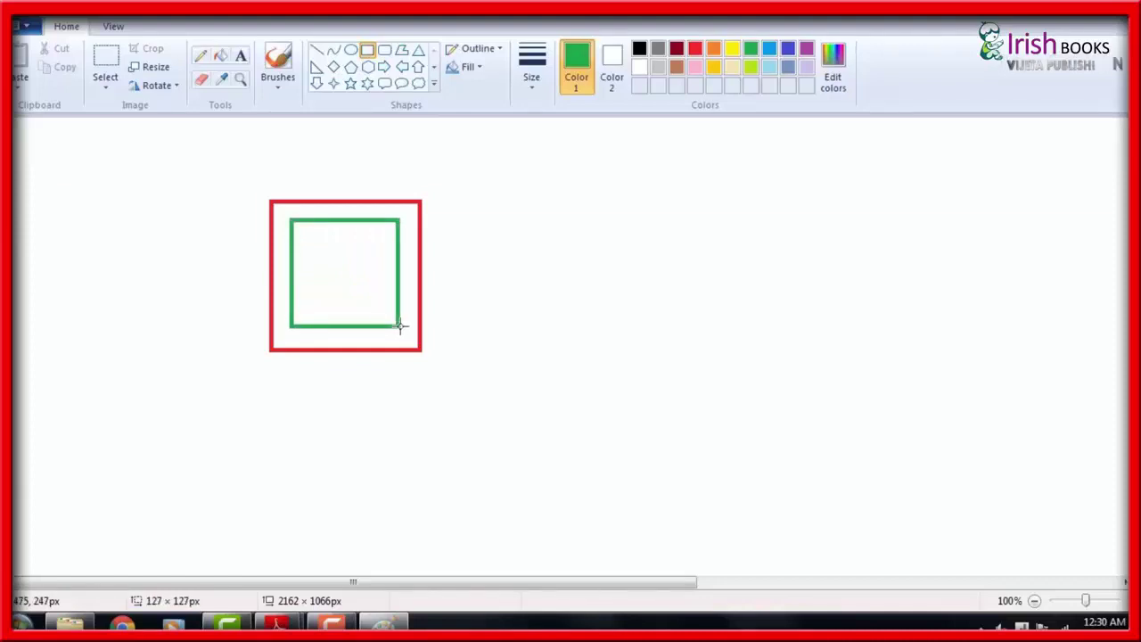
left_click(545, 294)
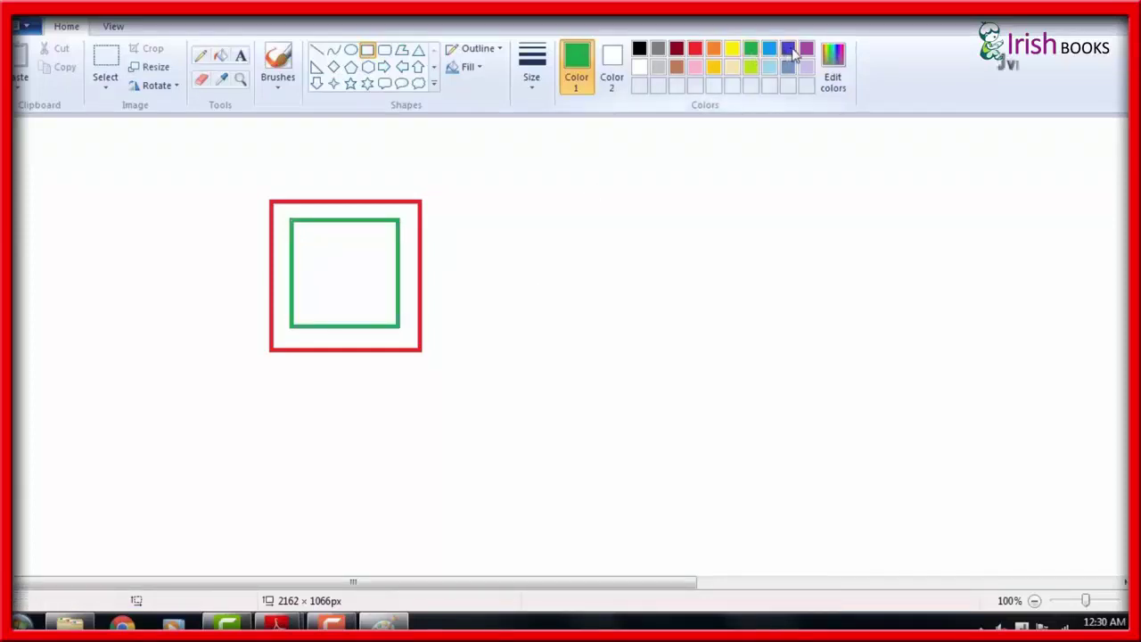
left_click(787, 49)
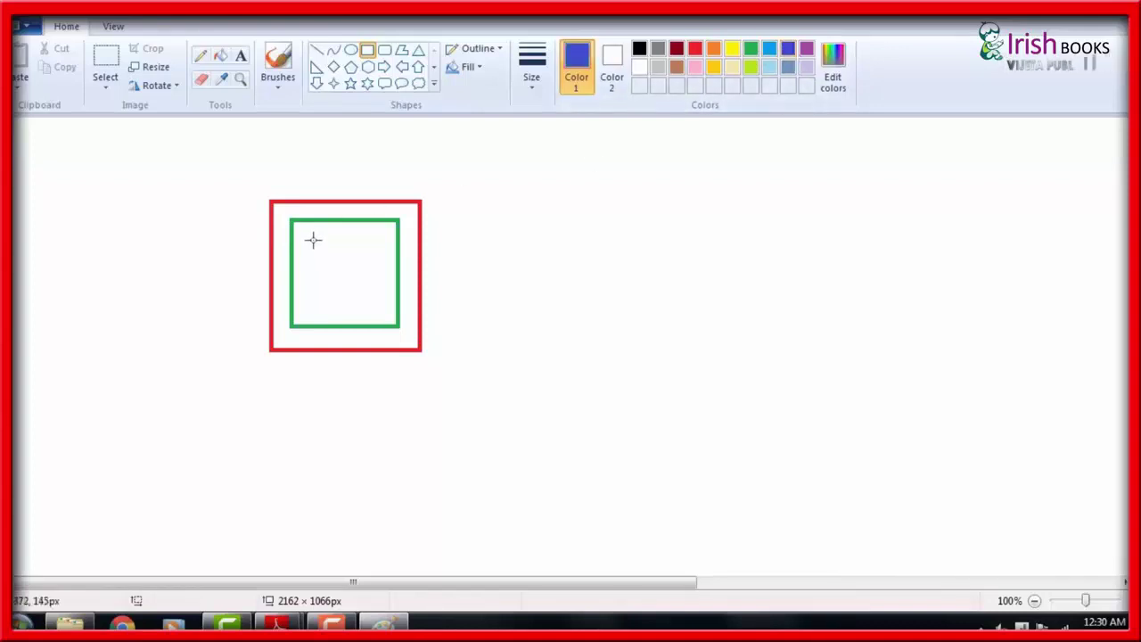
left_click_drag(312, 239, 379, 305)
left_click(516, 289)
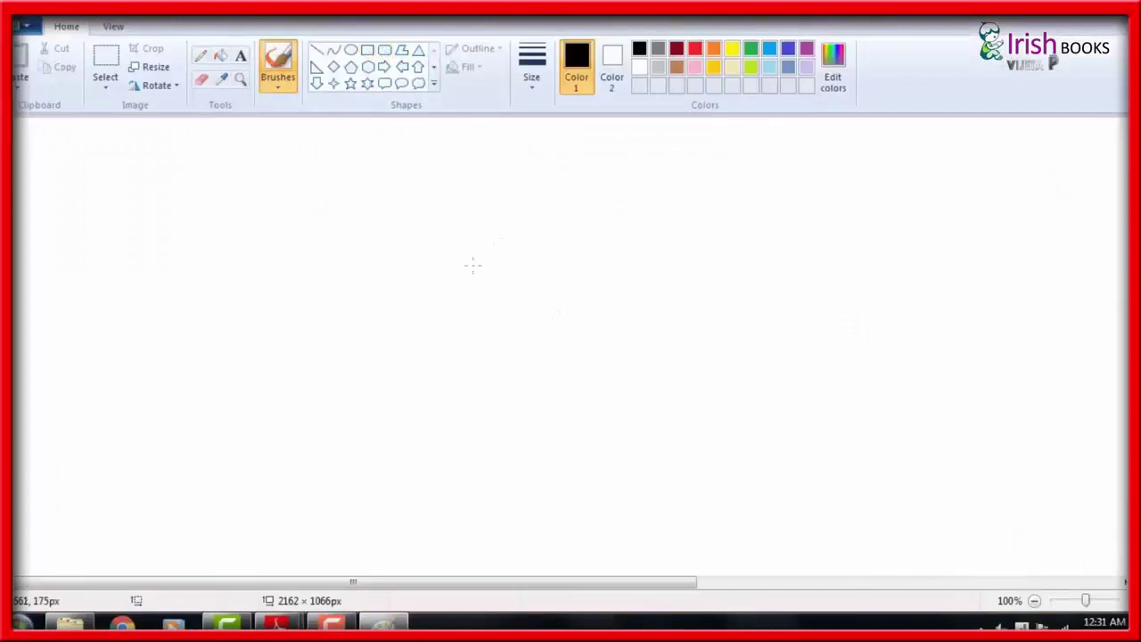
- Using the Oval with a thick outline, draw concentric red, green and blue circles
left_click(694, 49)
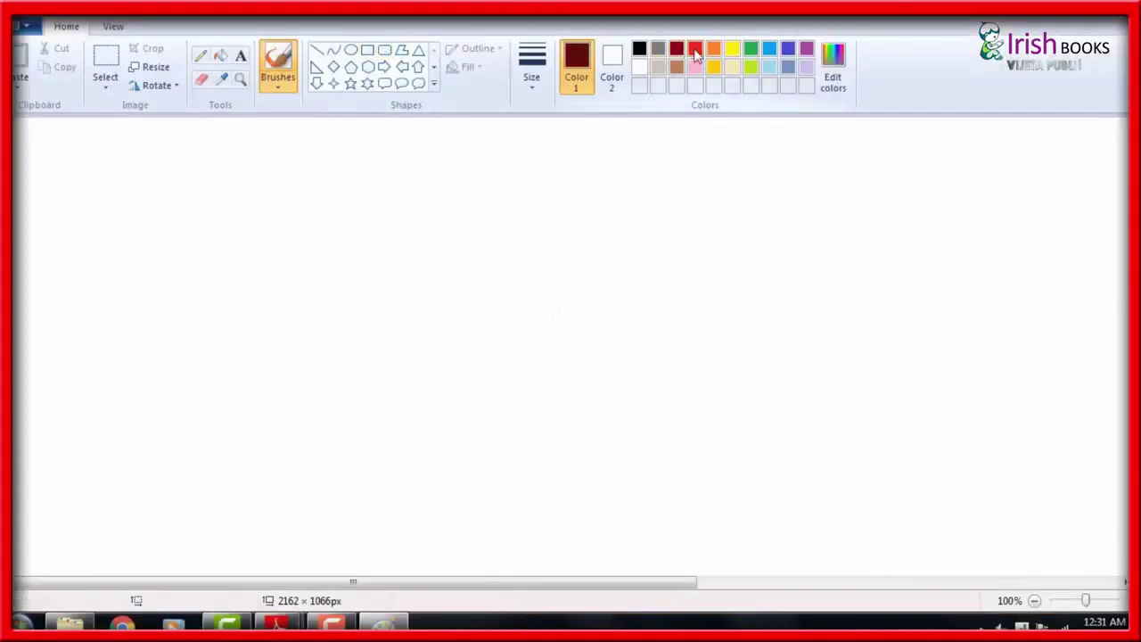
left_click(353, 52)
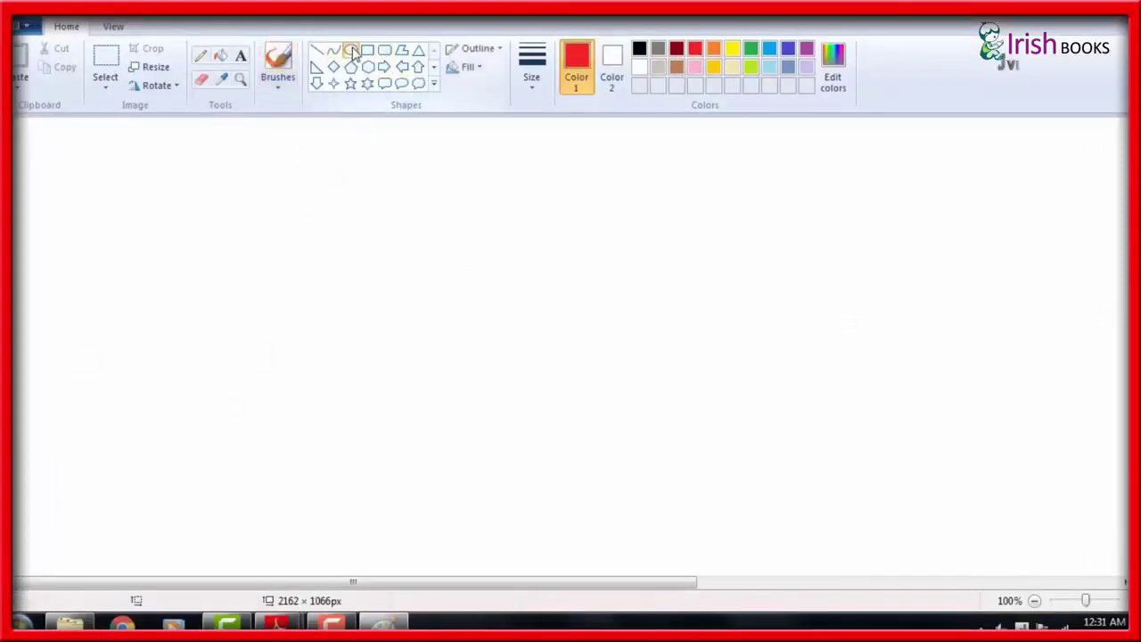
left_click(535, 82)
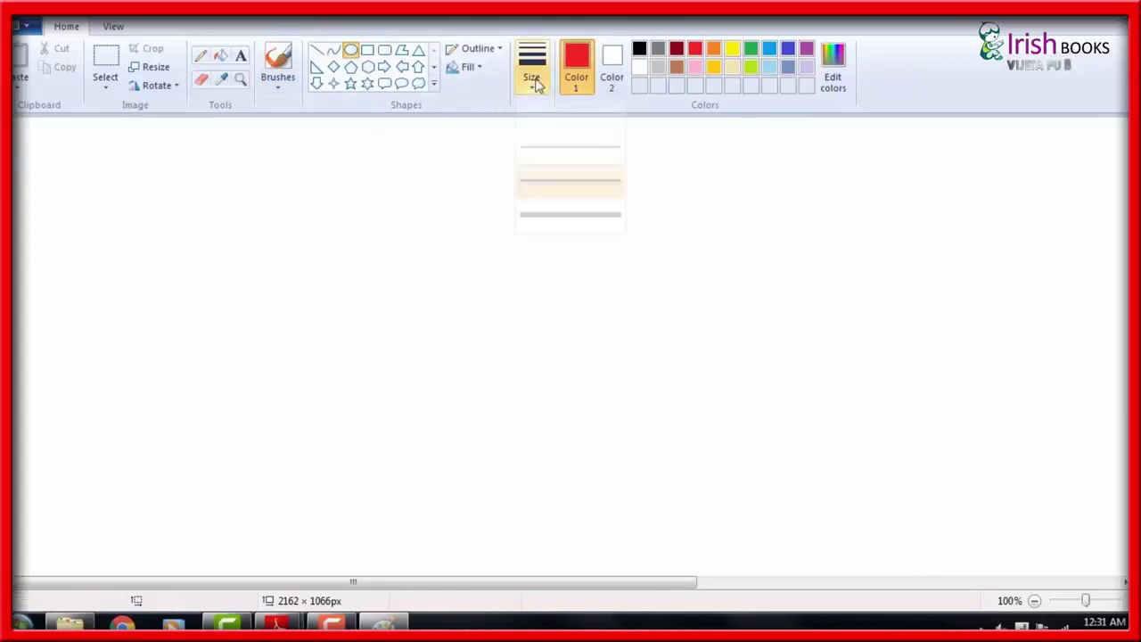
left_click(558, 188)
left_click_drag(268, 232, 487, 397)
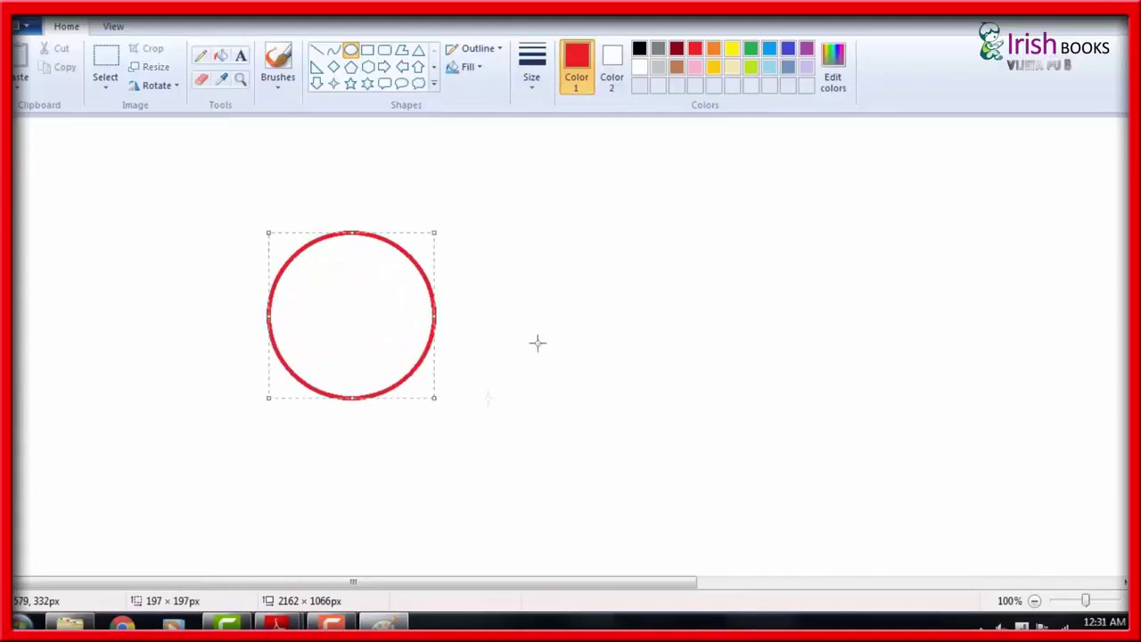
left_click(751, 48)
left_click_drag(301, 273, 431, 374)
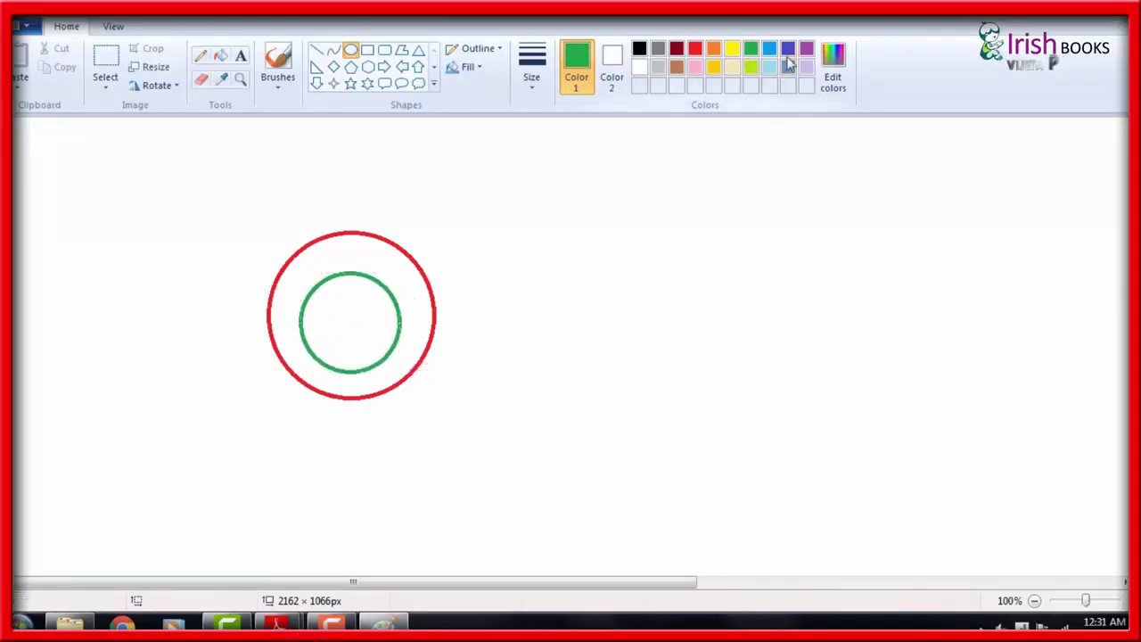
left_click(788, 49)
left_click_drag(333, 310, 387, 351)
left_click(551, 335)
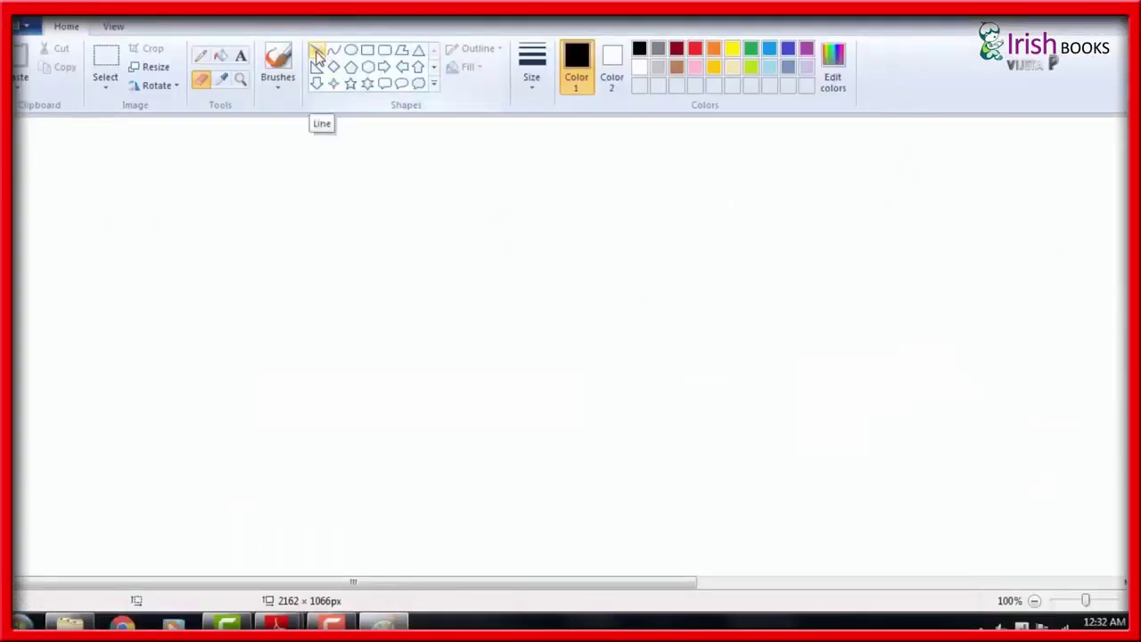
- Draw a red horizontal straight line across the canvas
left_click(318, 54)
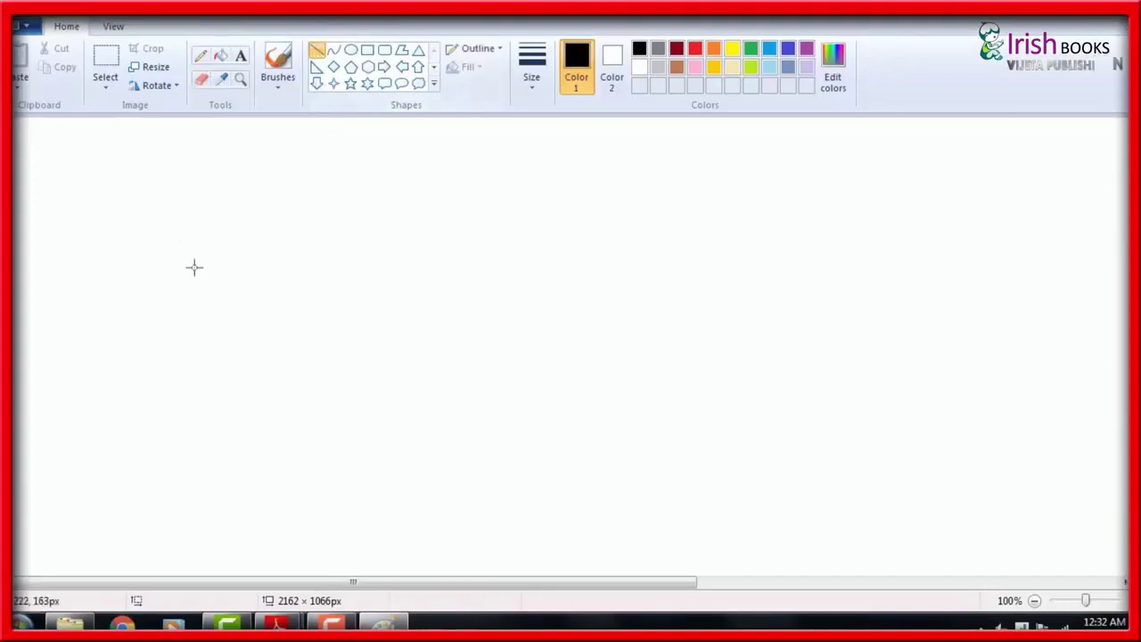
left_click_drag(178, 271, 484, 275)
left_click(697, 54)
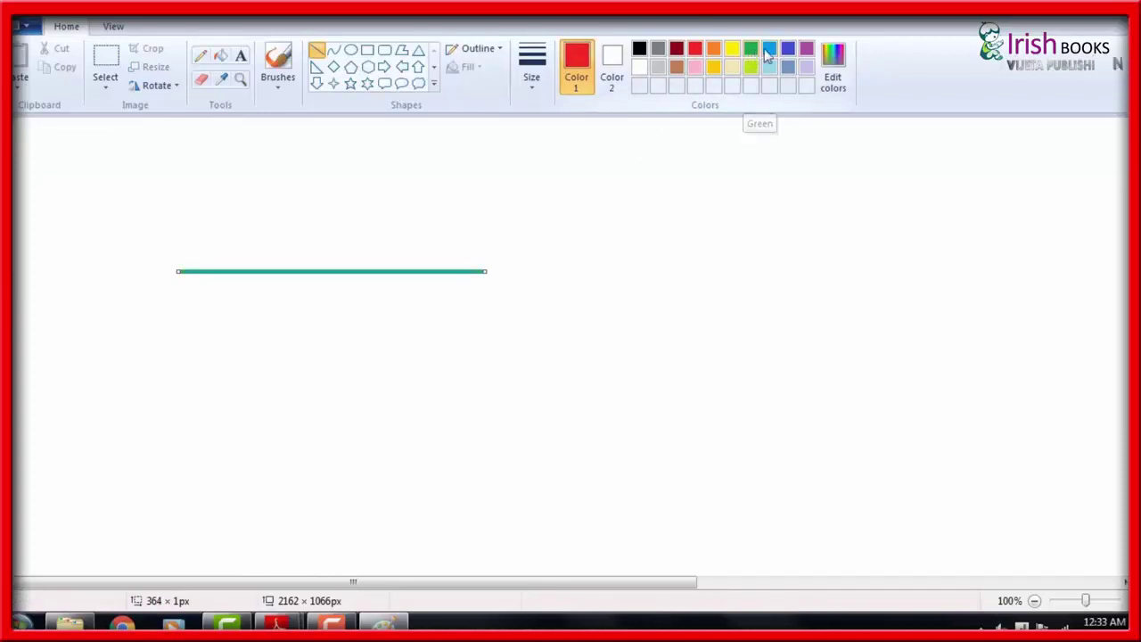
left_click(752, 52)
left_click(697, 50)
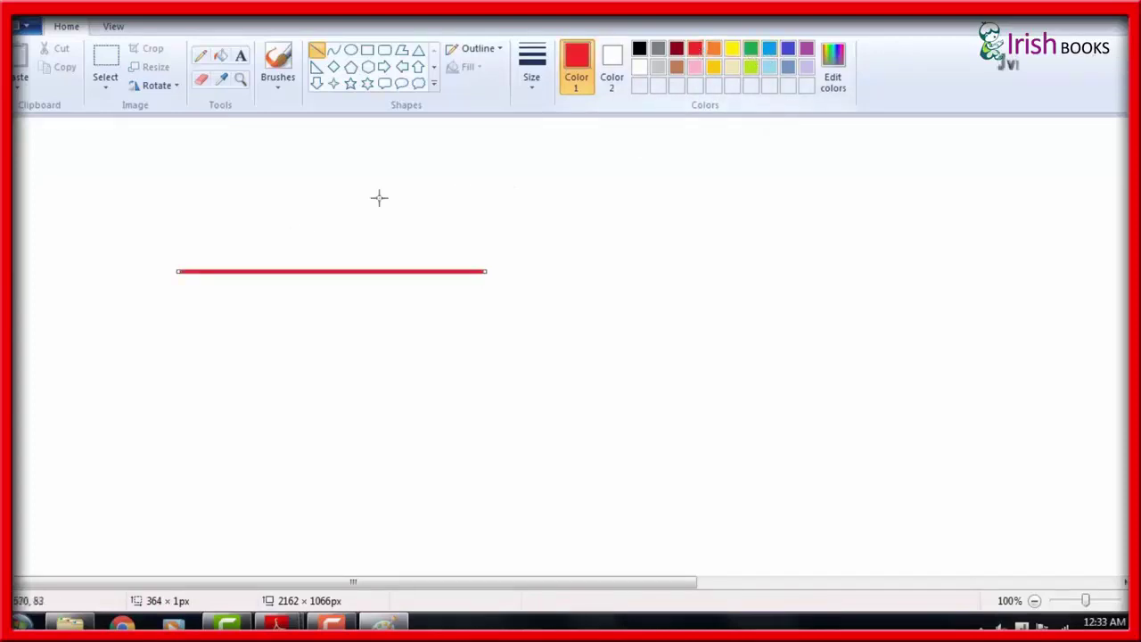
- Cross it with green and blue vertical lines and a blue-grey diagonal line
left_click(752, 52)
left_click_drag(386, 203, 387, 435)
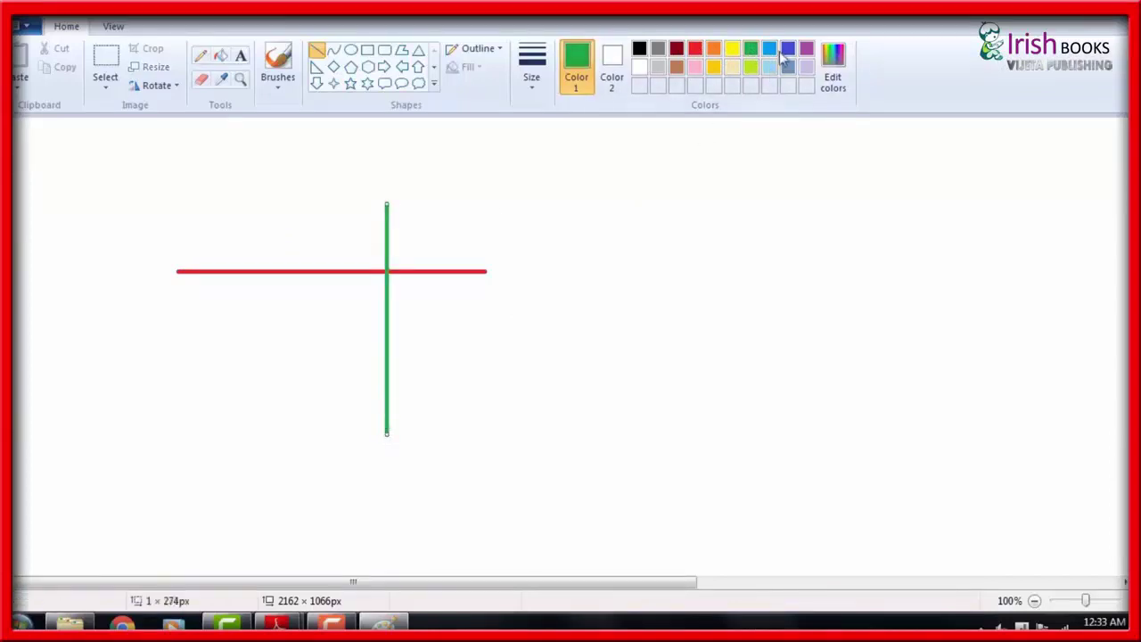
left_click(650, 318)
left_click(787, 50)
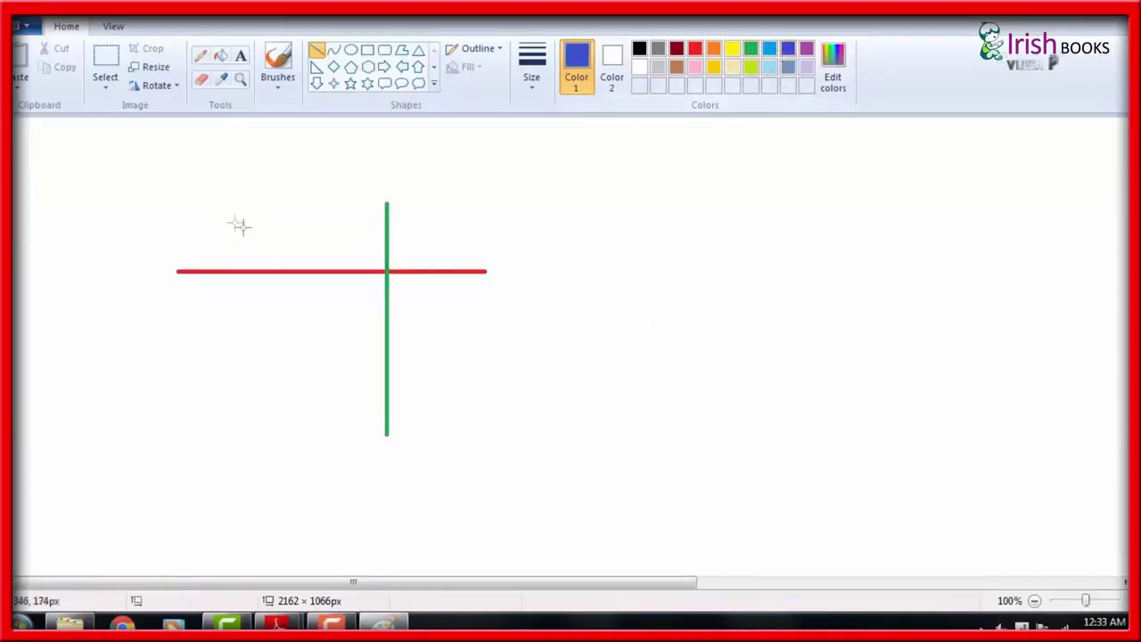
left_click_drag(229, 216, 229, 471)
left_click(733, 140)
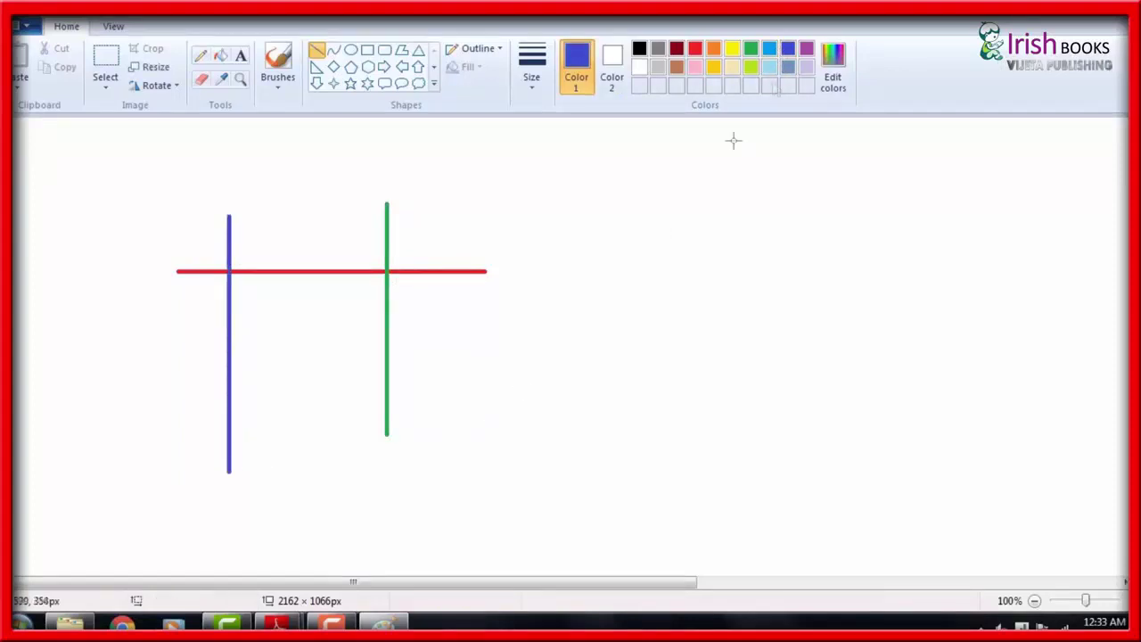
left_click(788, 68)
left_click_drag(176, 358, 378, 160)
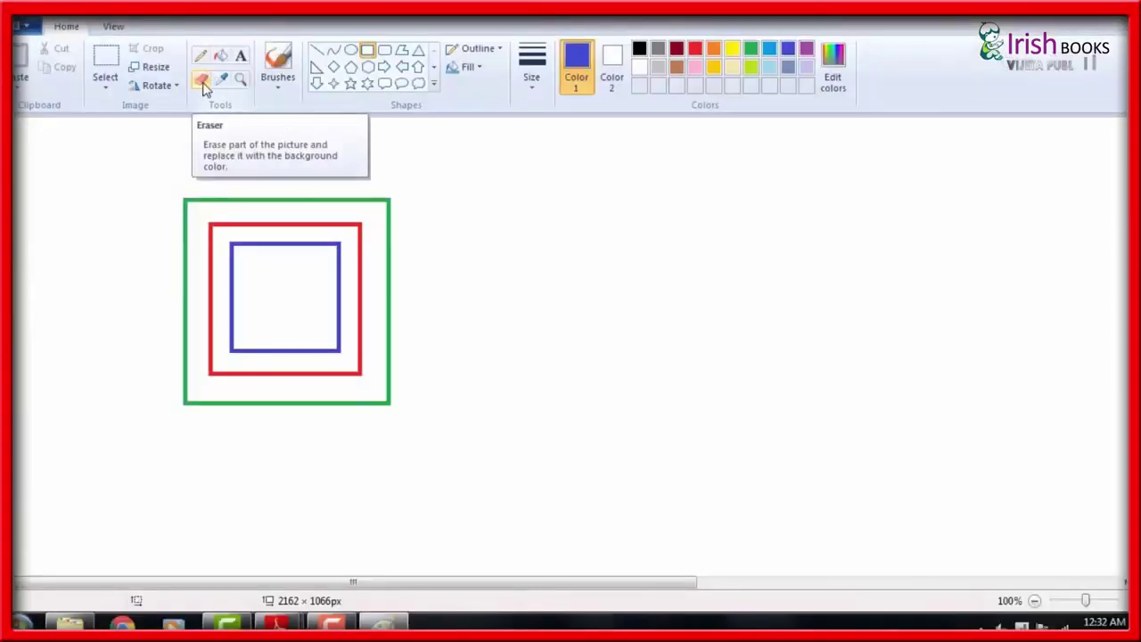
- With the Eraser, cut horizontal, vertical and diagonal gaps through the nested squares' outlines
left_click(202, 82)
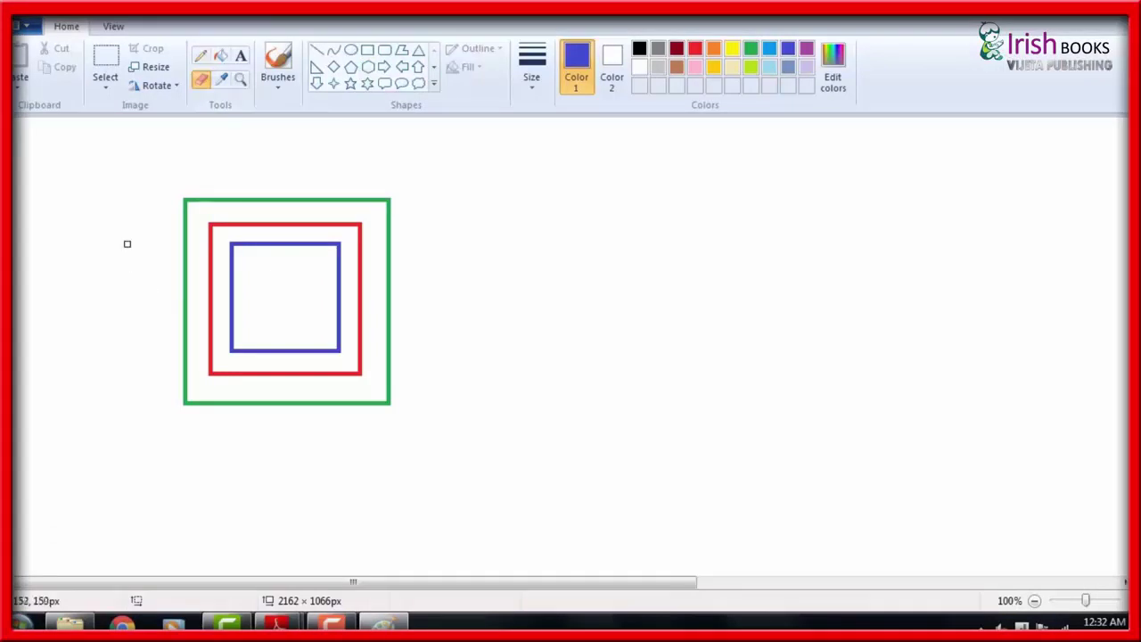
mouse_move(126, 243)
left_mouse_down()
mouse_move(261, 255)
mouse_move(466, 242)
left_mouse_up()
mouse_move(438, 318)
left_mouse_down()
mouse_move(320, 345)
mouse_move(169, 336)
left_mouse_up()
left_click_drag(265, 179, 288, 458)
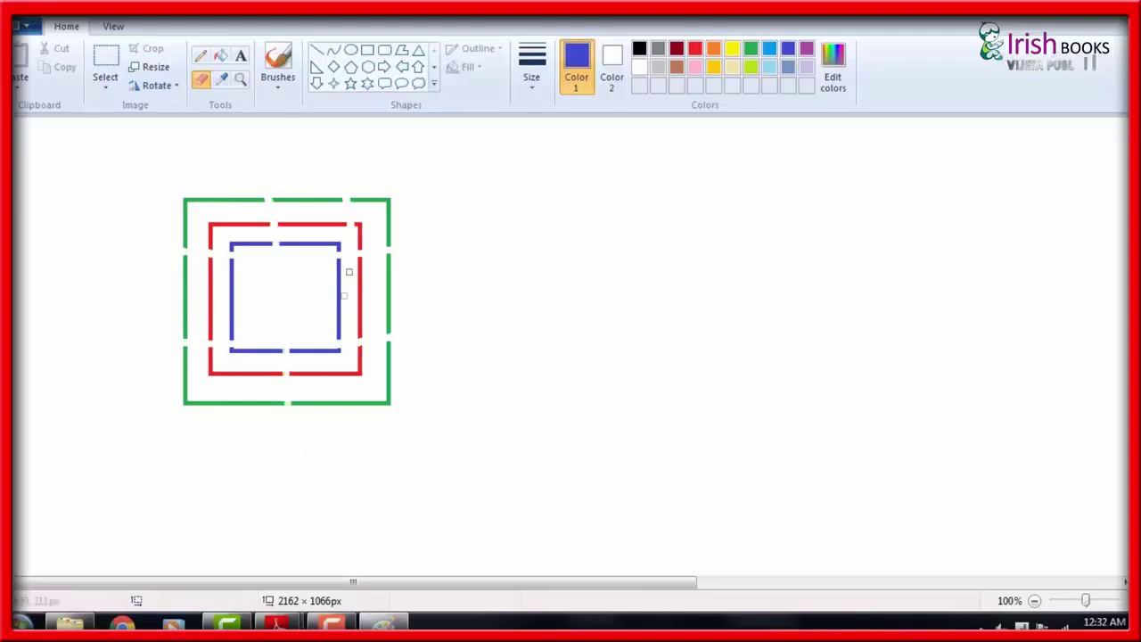
left_click_drag(344, 293, 337, 353)
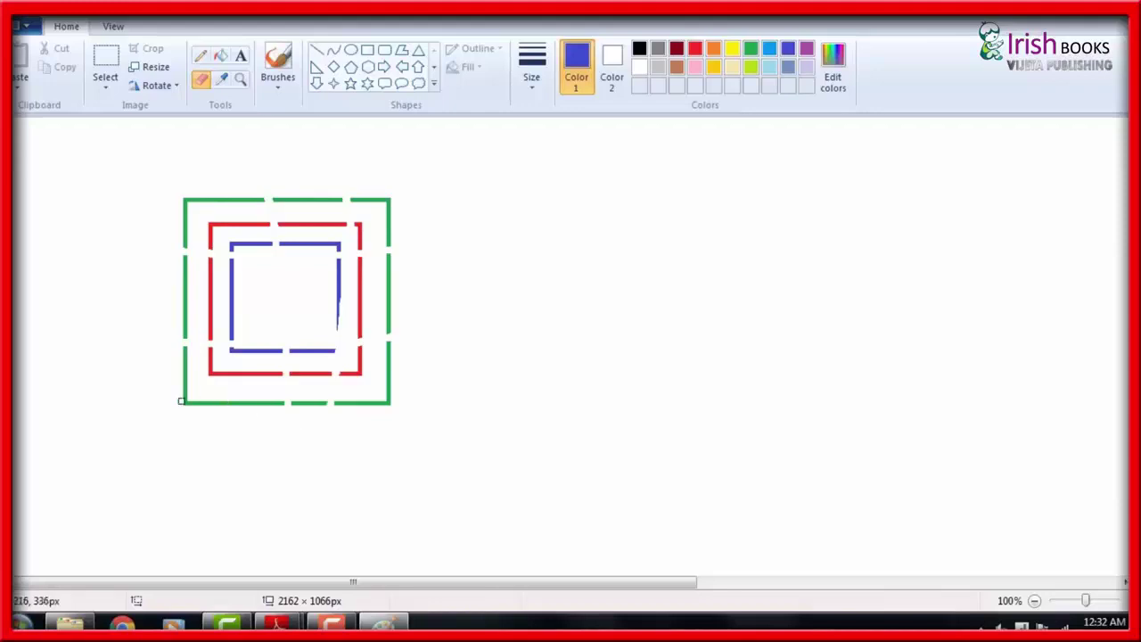
mouse_move(165, 399)
left_mouse_down()
mouse_move(200, 388)
mouse_move(280, 316)
mouse_move(400, 174)
left_mouse_up()
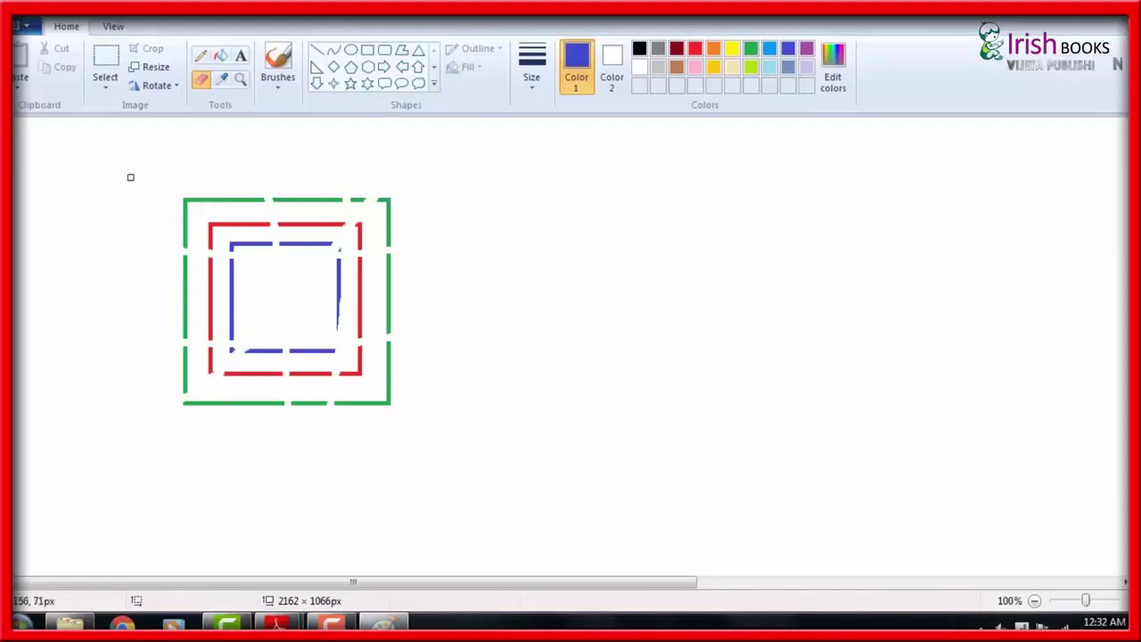
mouse_move(229, 270)
left_mouse_down()
mouse_move(342, 399)
mouse_move(400, 446)
mouse_move(430, 436)
mouse_move(422, 403)
mouse_move(201, 178)
left_mouse_up()
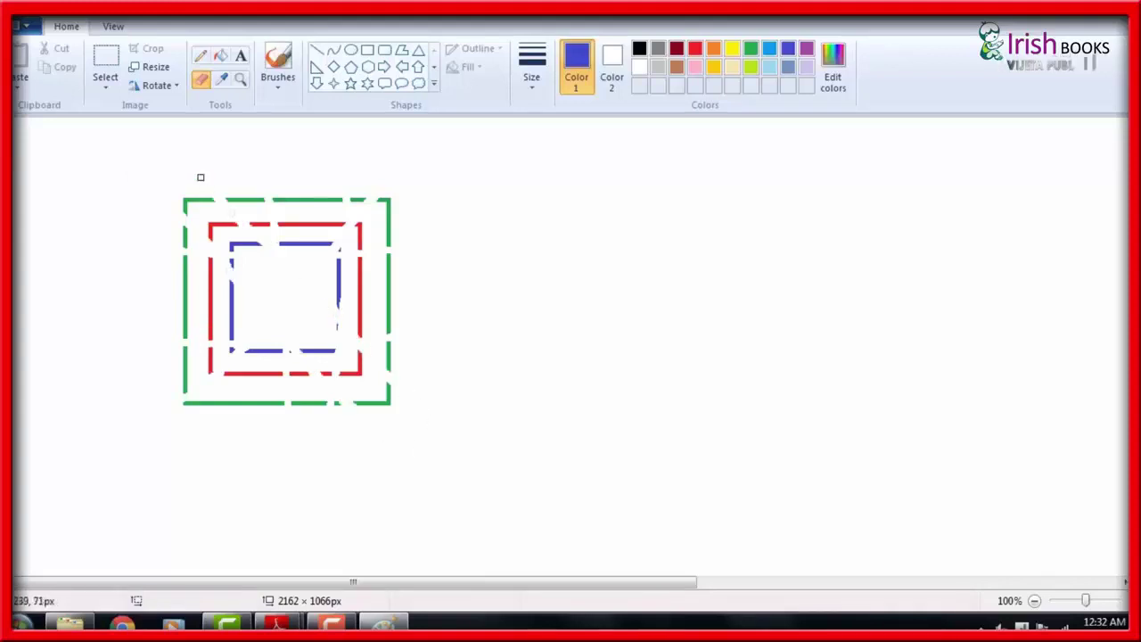